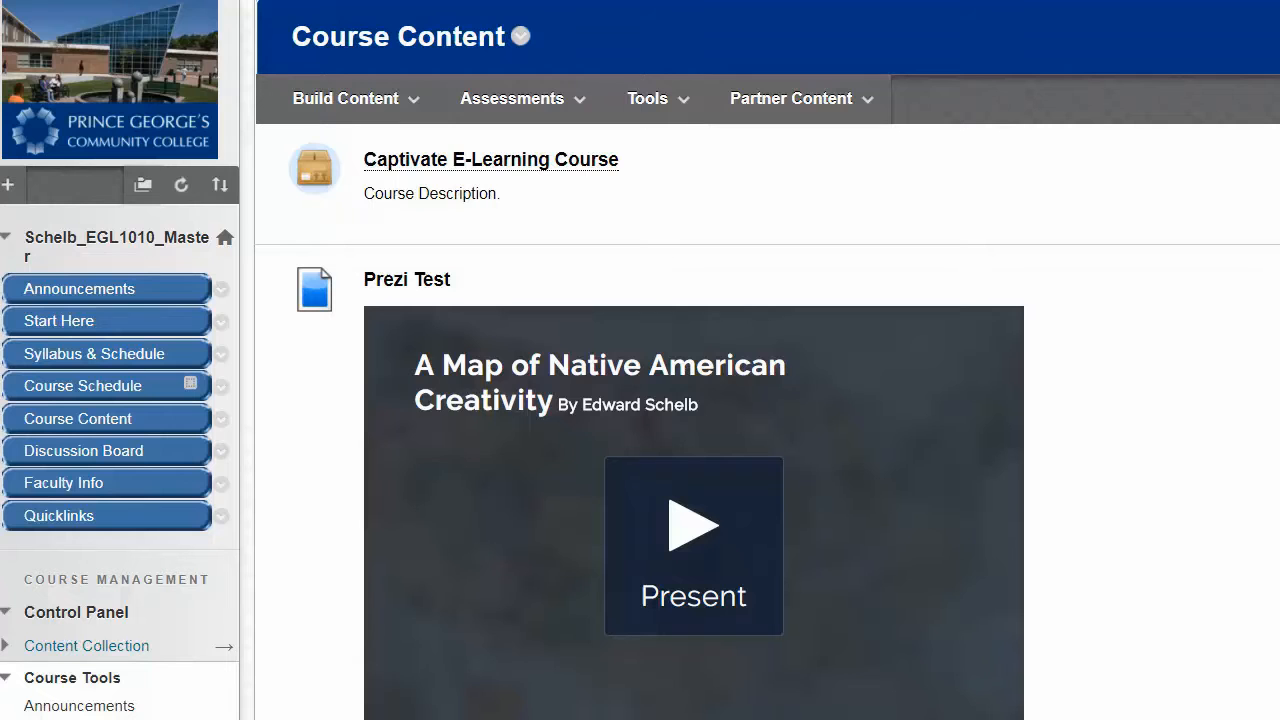
- Open the course's Rubrics tool and start a new rubric named "Poetry Analysis"
scroll(640, 360, down, 5)
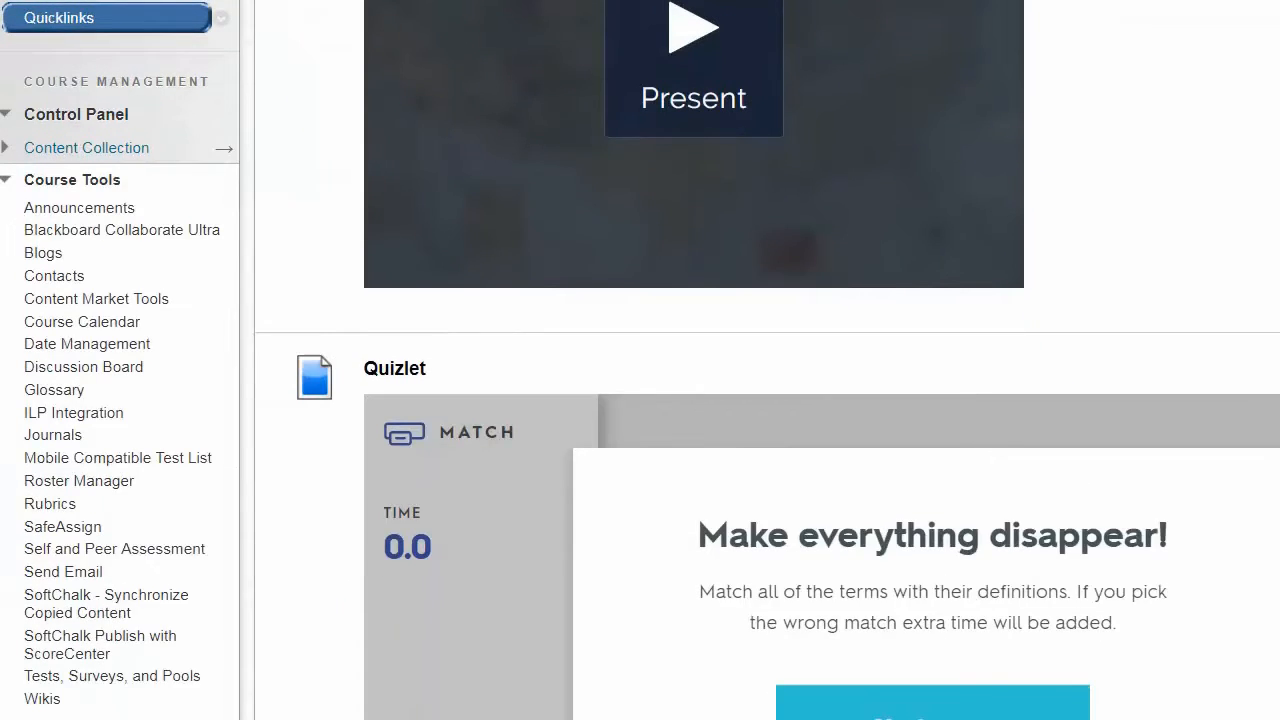
scroll(1200, 334, up, 1)
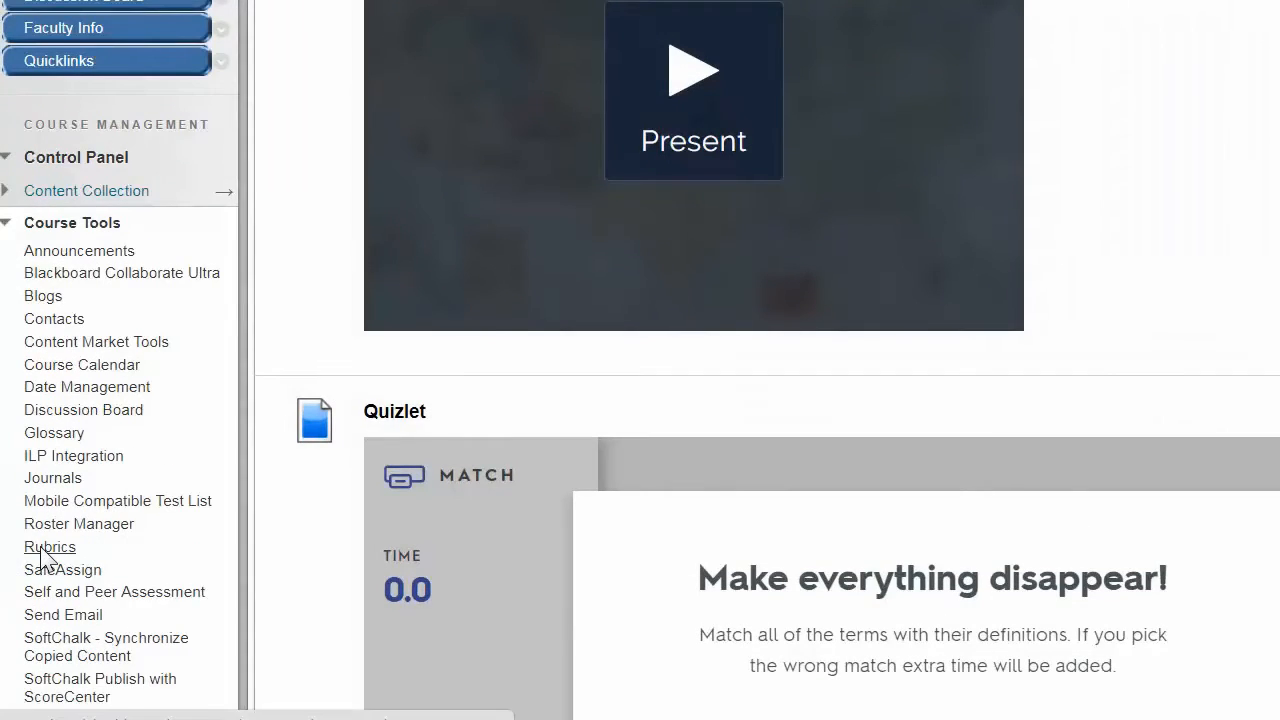
click(45, 547)
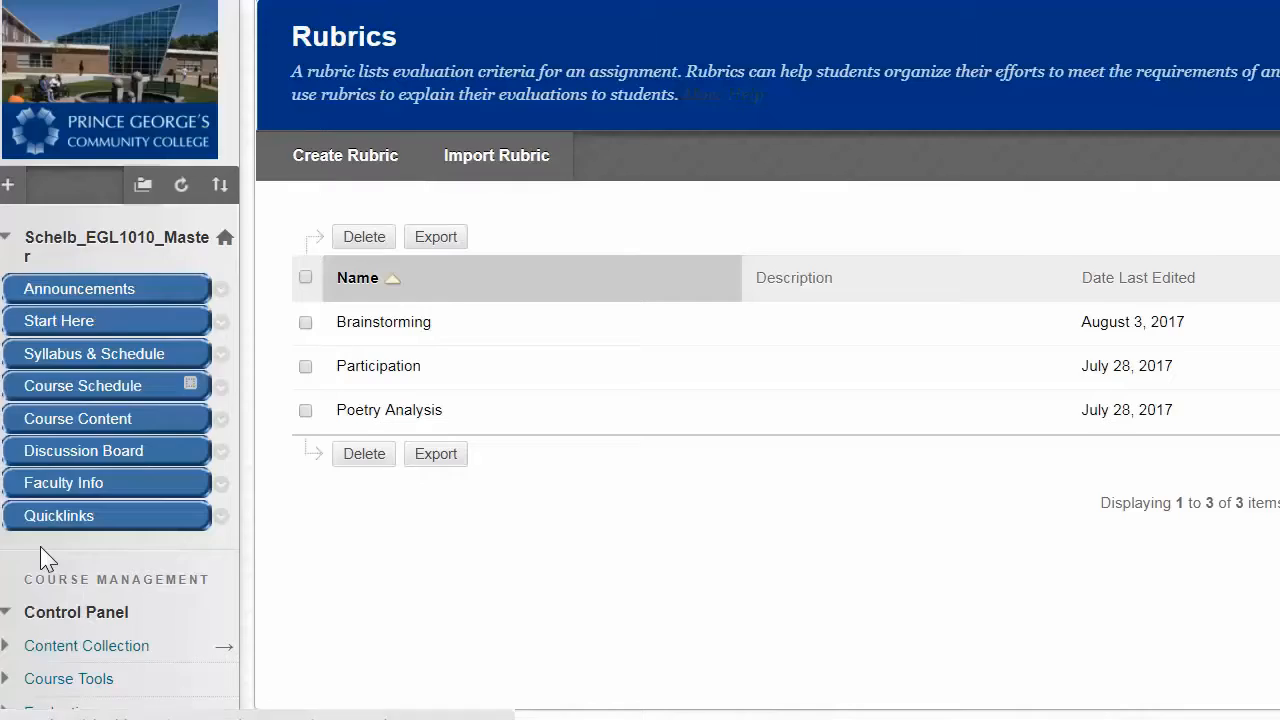
click(336, 183)
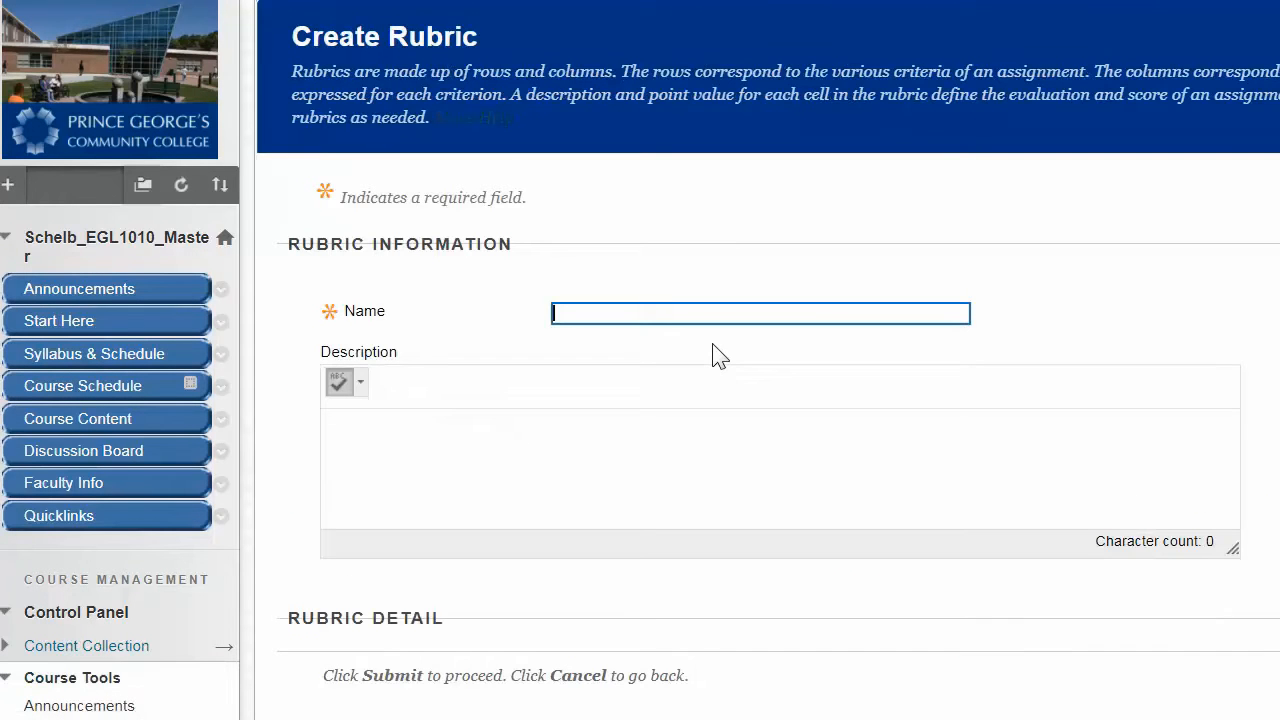
text(Poetry Analysis)
- Add a criteria row and a fourth achievement-level column to the rubric grid, and open the rubric type choices
scroll(700, 470, down, 6)
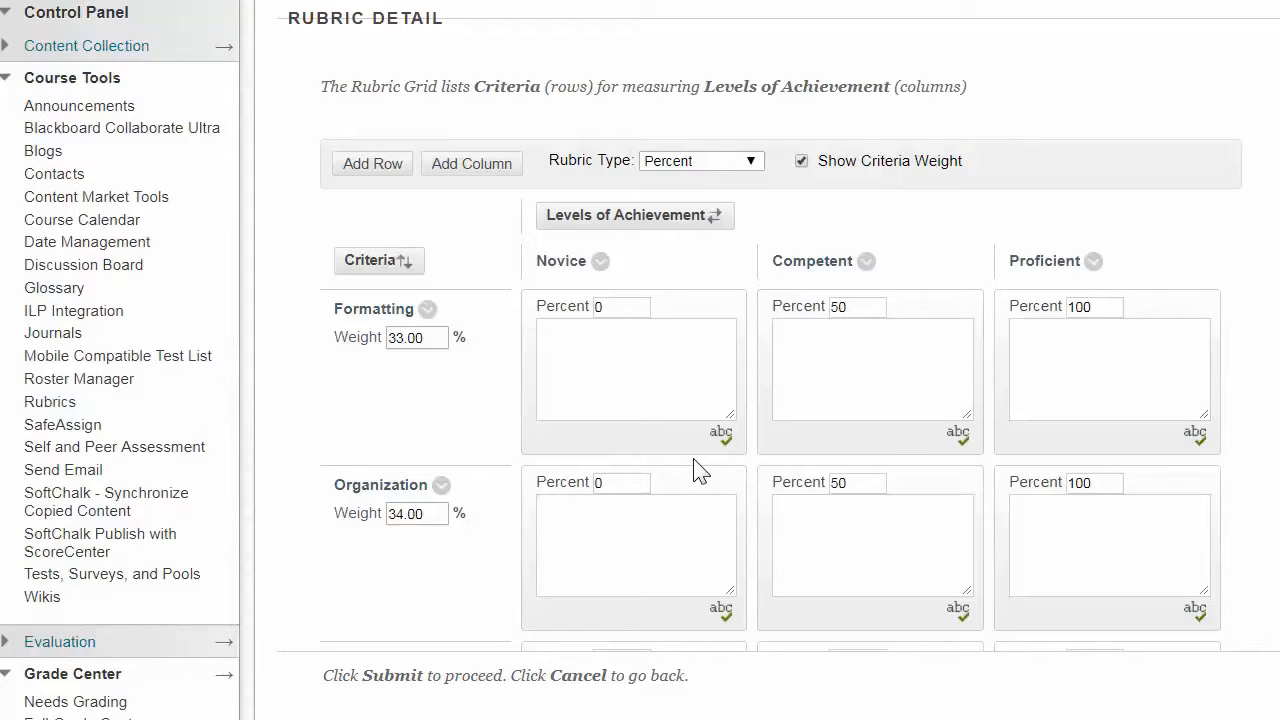
click(372, 164)
click(855, 598)
scroll(855, 598, up, 6)
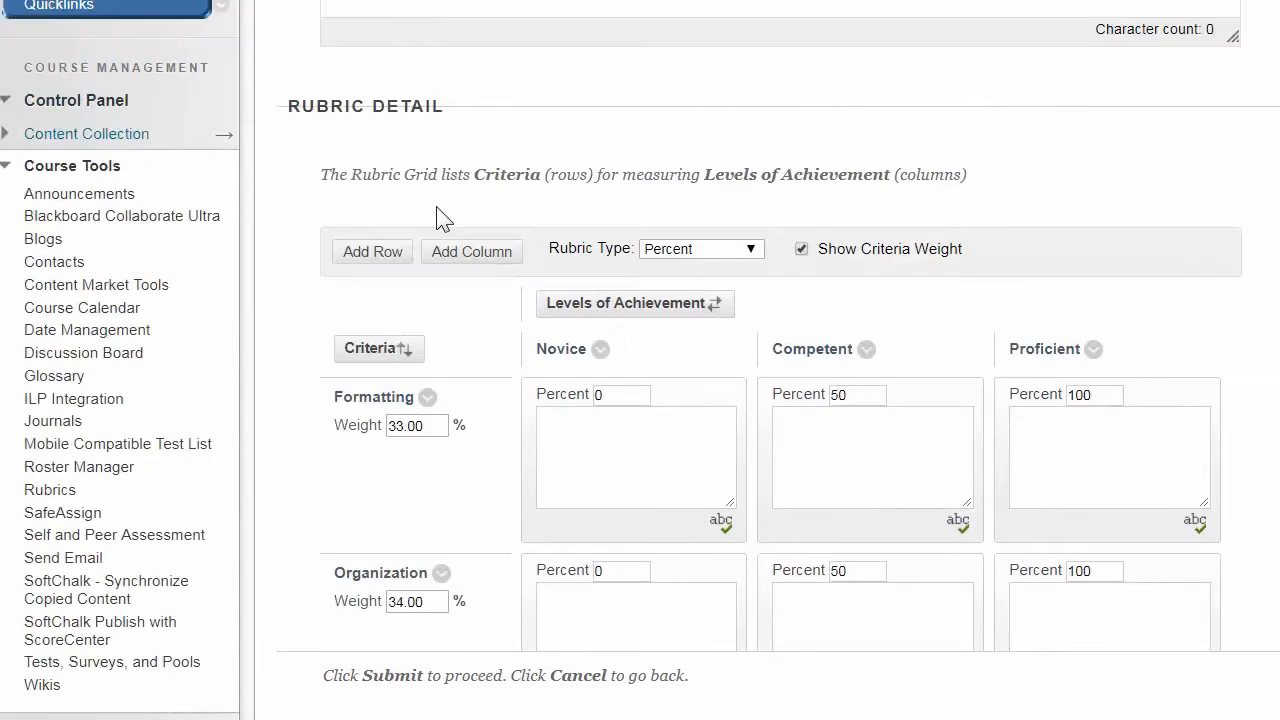
click(478, 252)
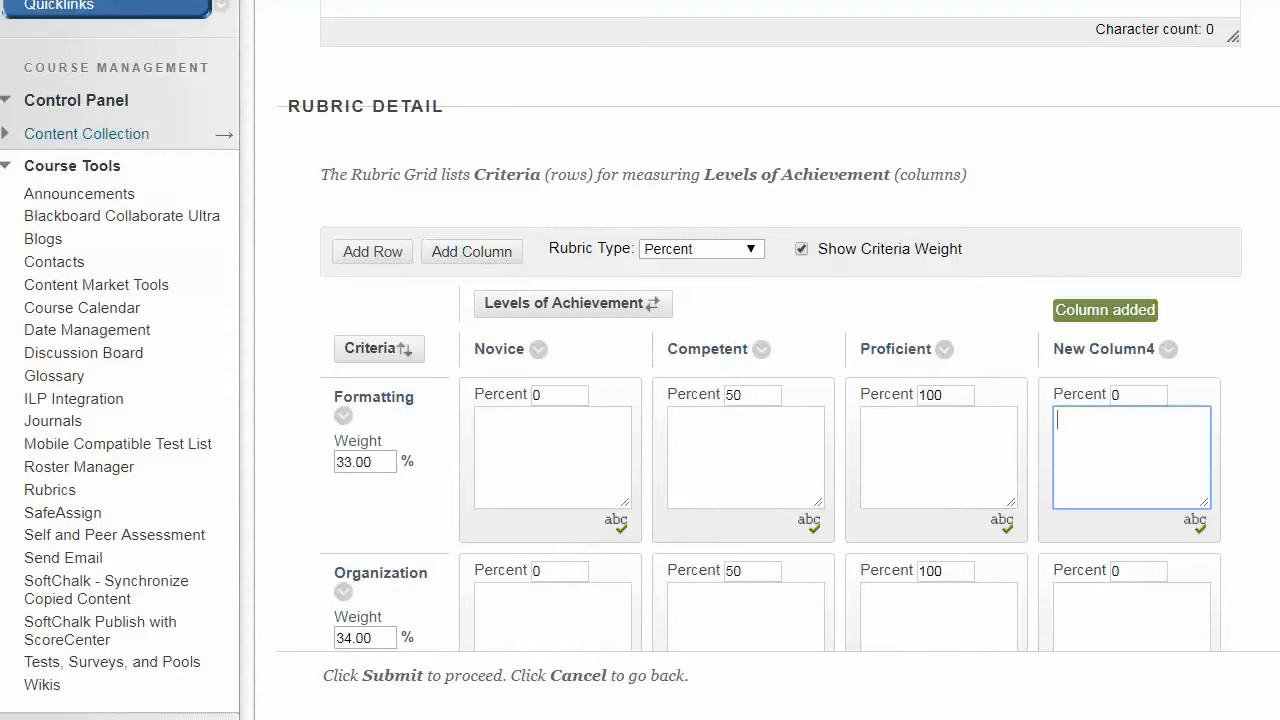
scroll(640, 360, down, 2)
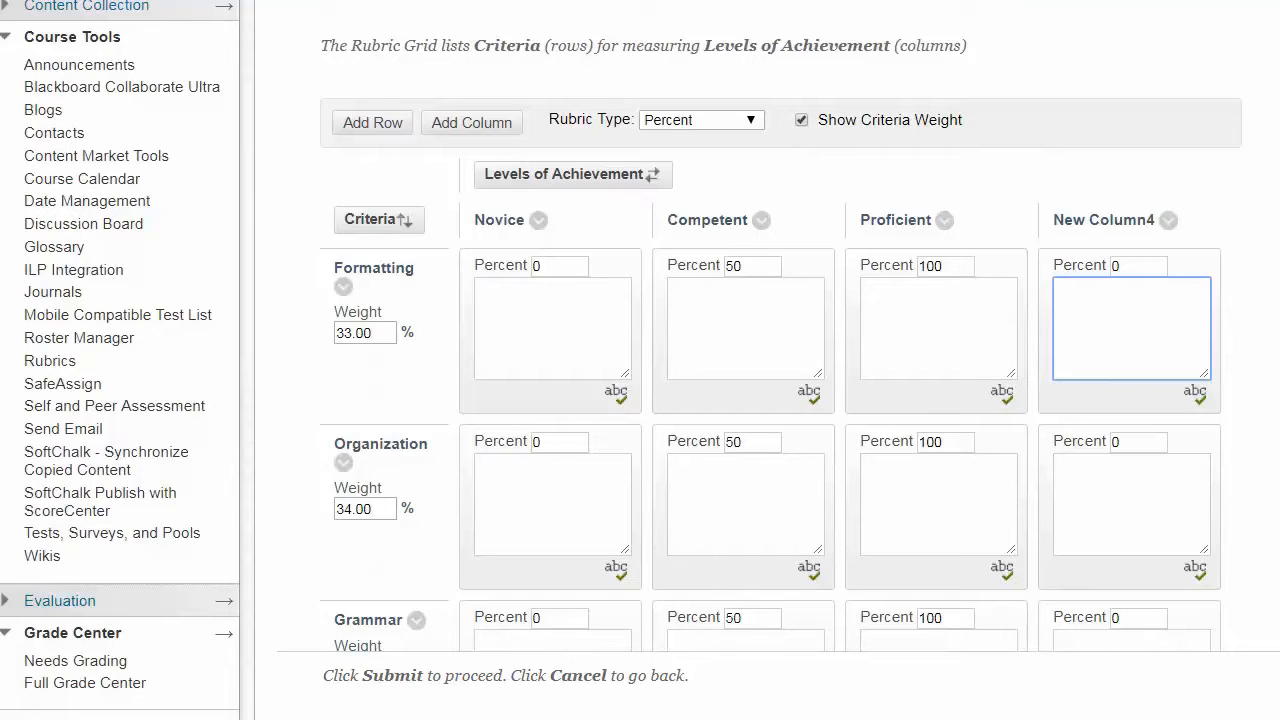
click(755, 124)
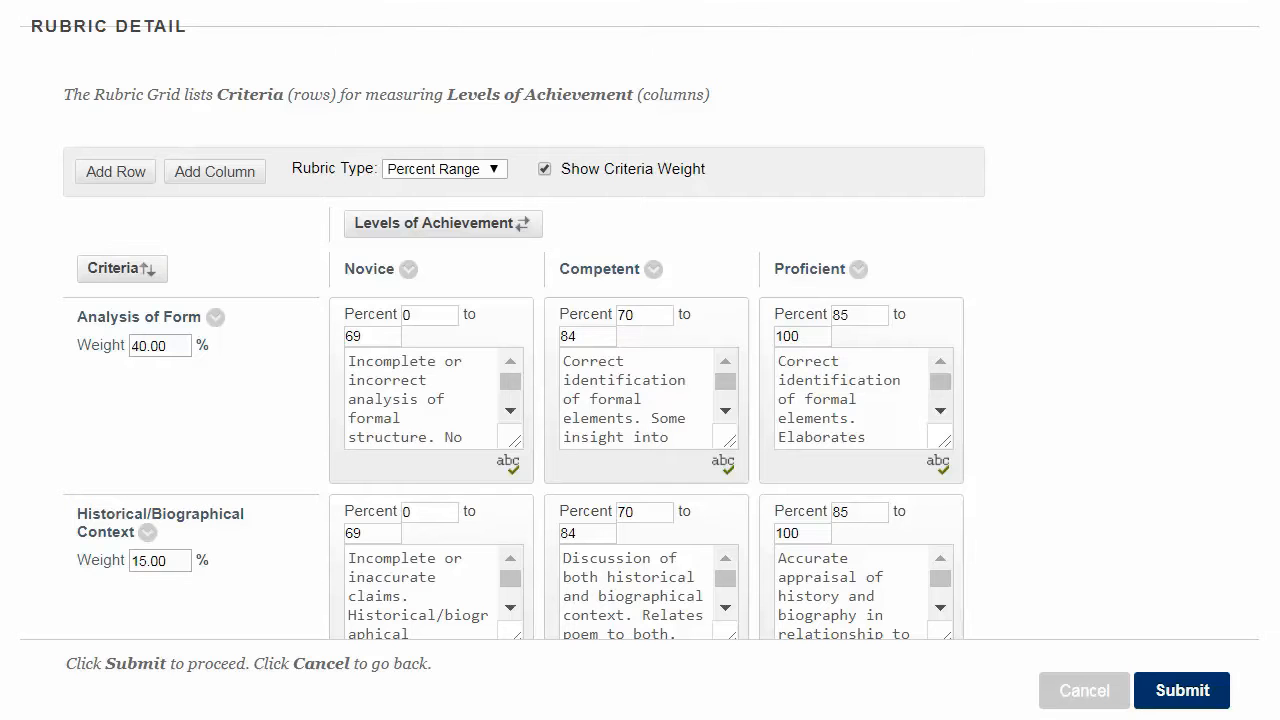
- View the reordering options for the levels of achievement without applying any change, and submit the rubric
click(516, 228)
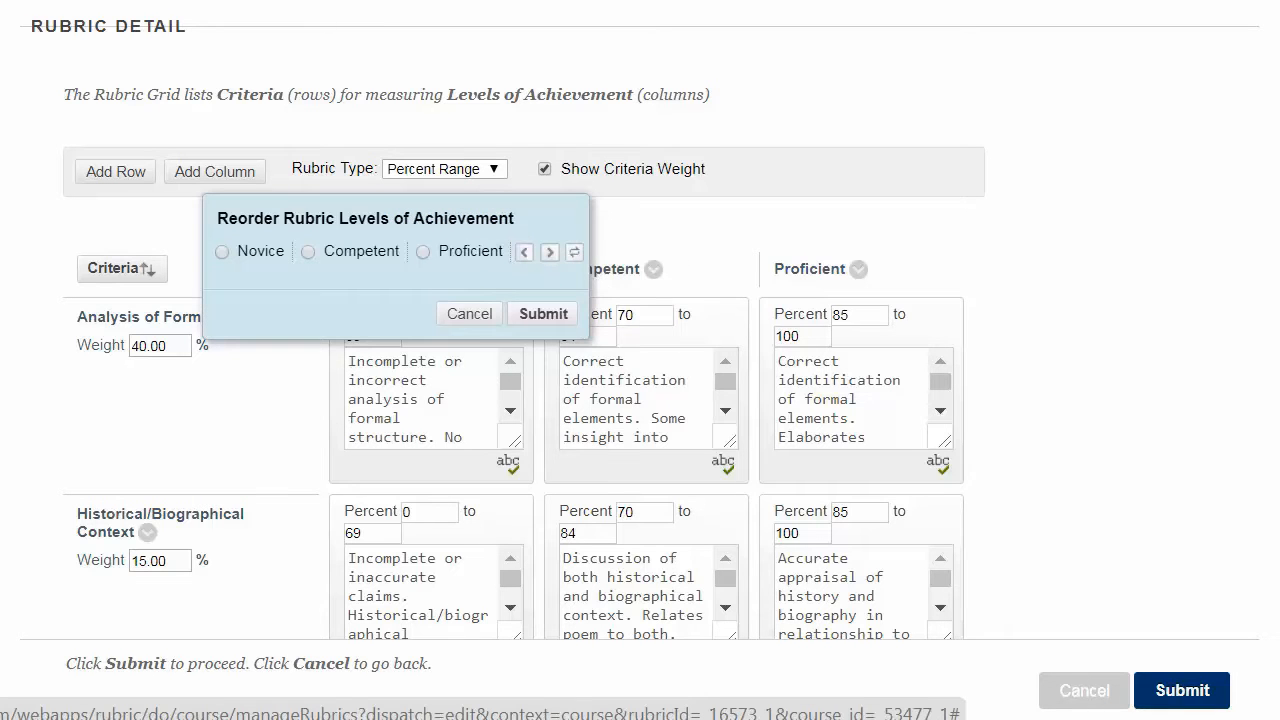
click(470, 315)
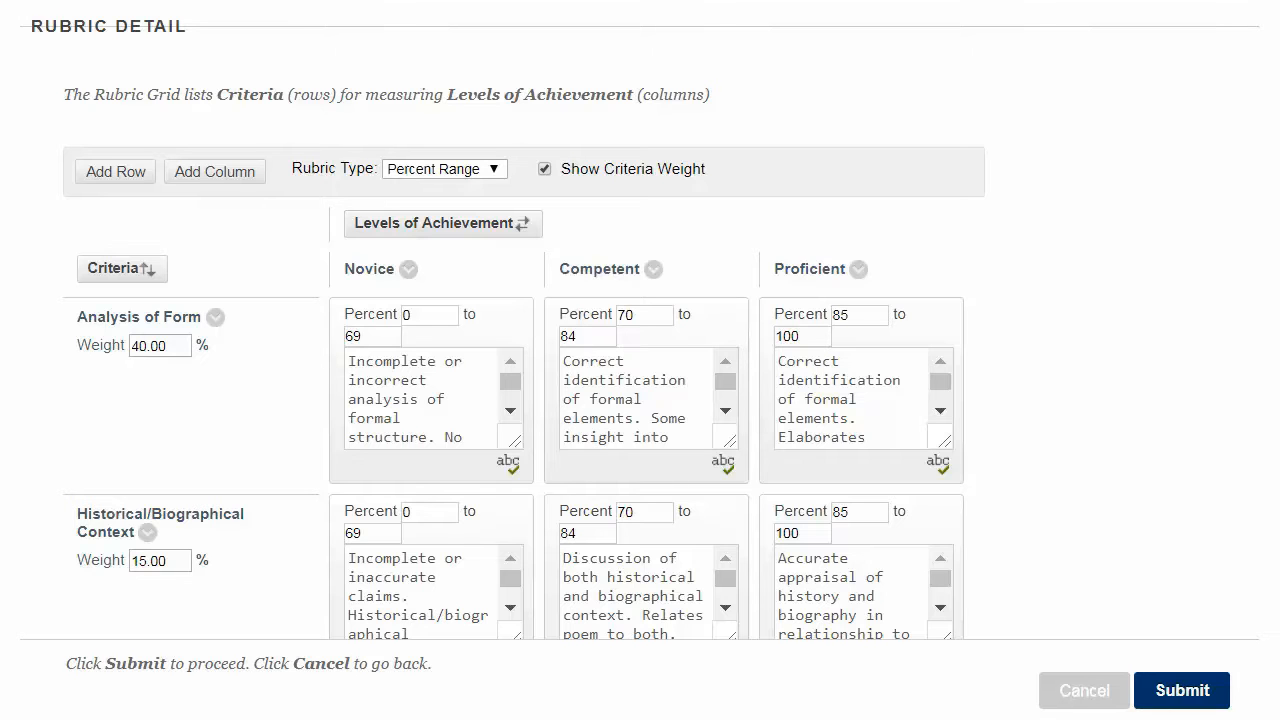
click(1178, 692)
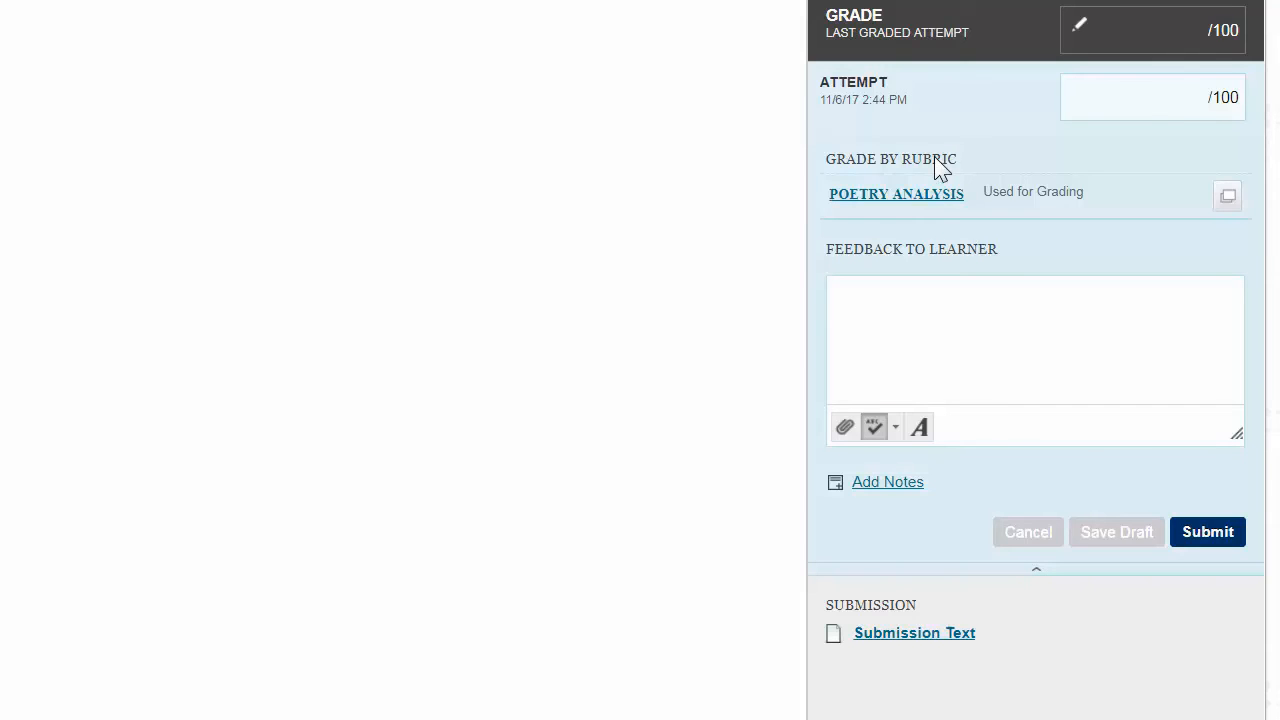
- Open the Poetry Analysis rubric for the attempt and rate Analysis of Form as Competent and Historical/Biographical Context as Proficient
click(936, 195)
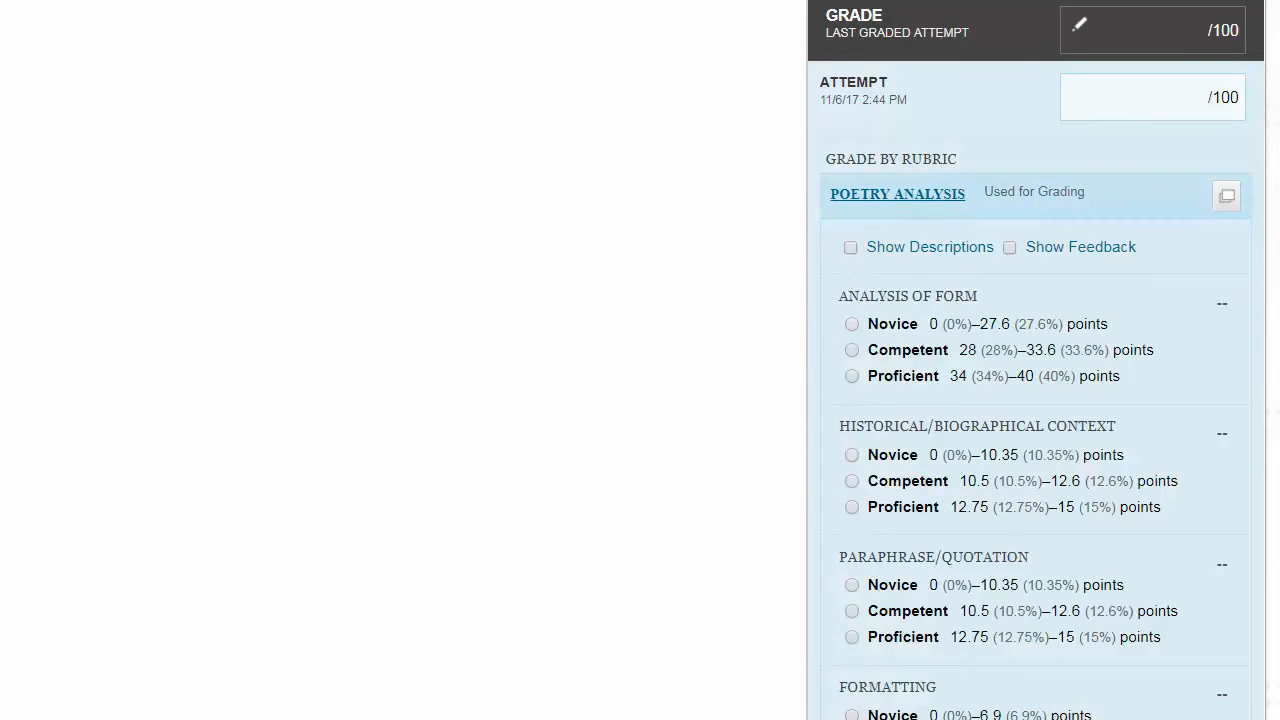
scroll(1036, 360, down, 3)
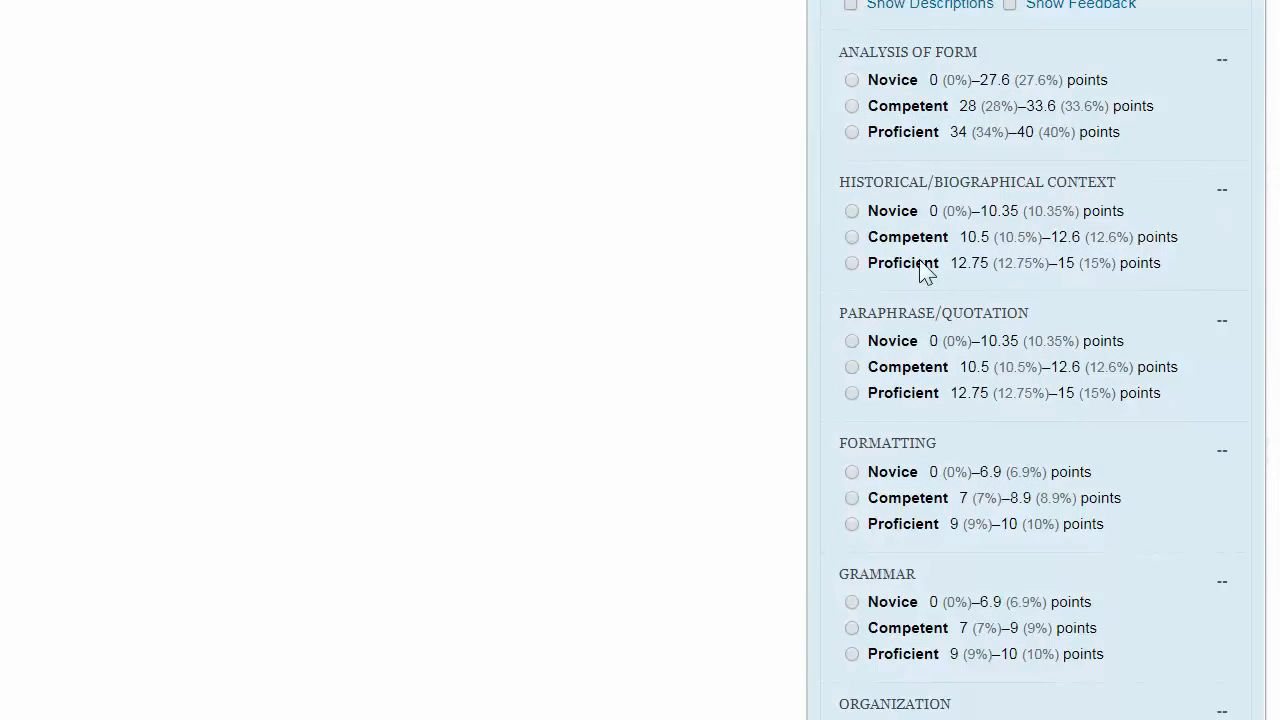
click(852, 106)
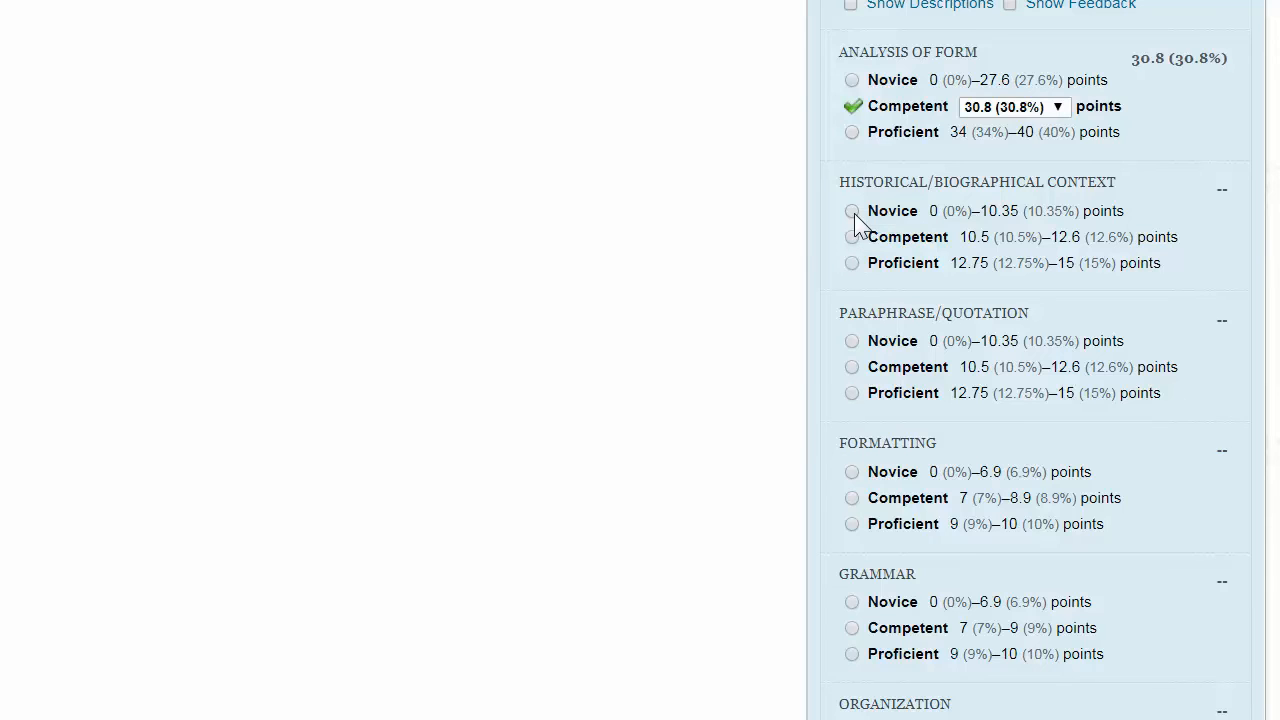
click(852, 263)
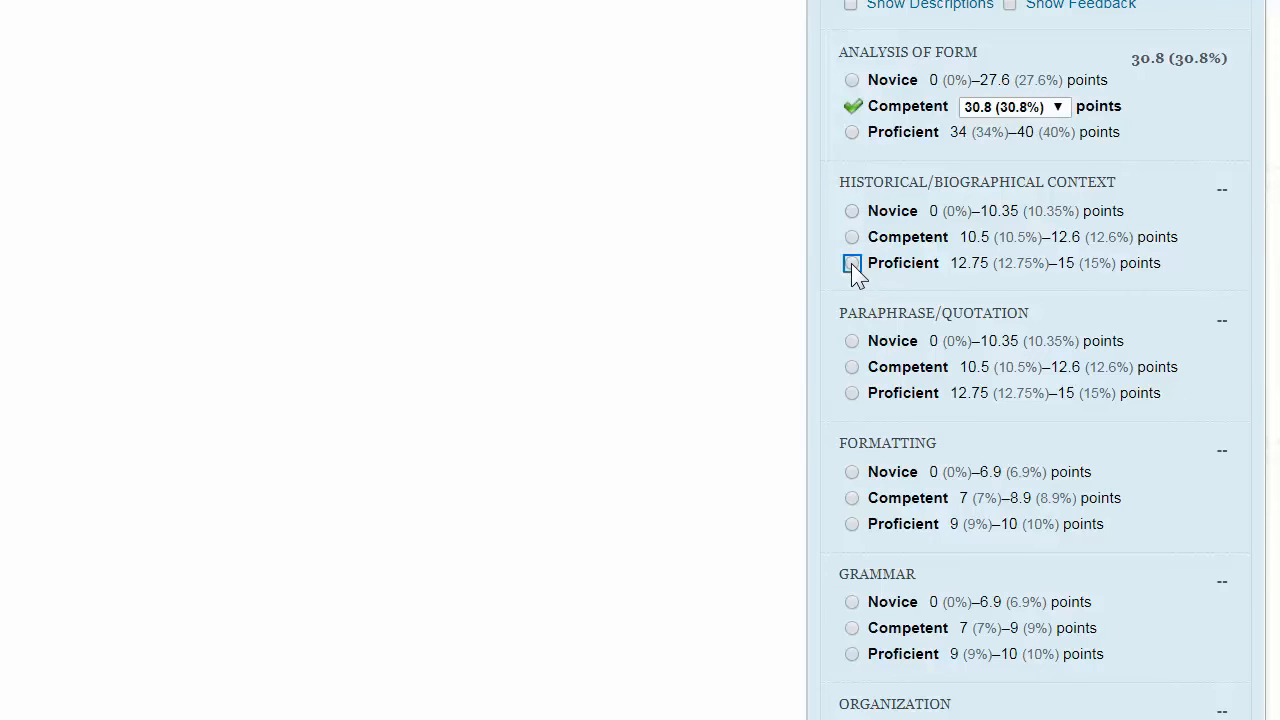
- Rate the Paraphrase/Quotation criterion as Novice with 10.35 points
click(852, 341)
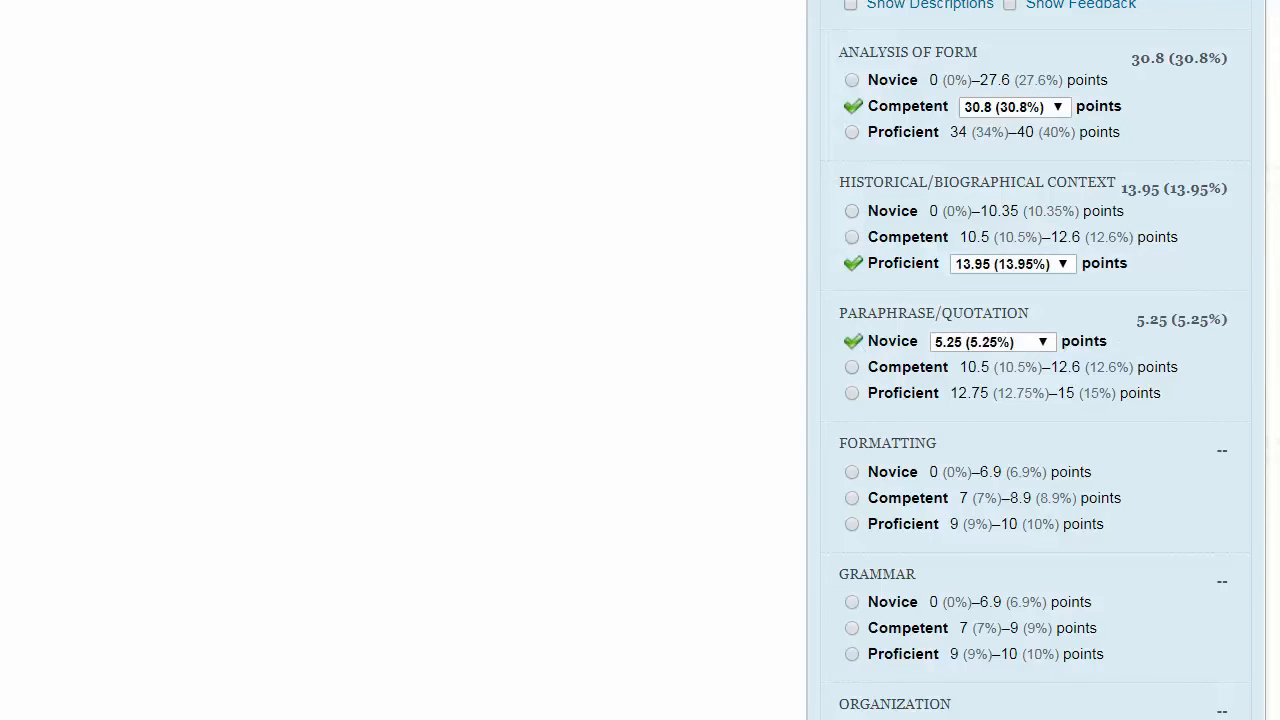
click(1042, 342)
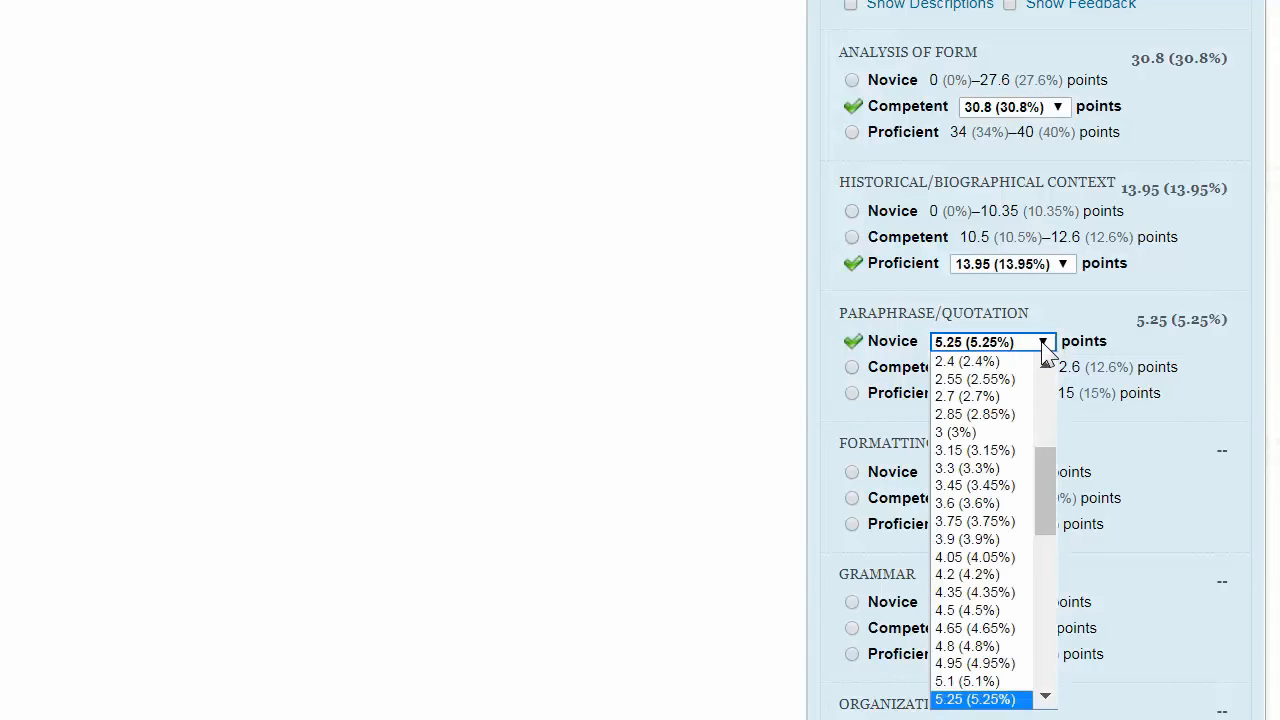
drag(1044, 520, 1044, 680)
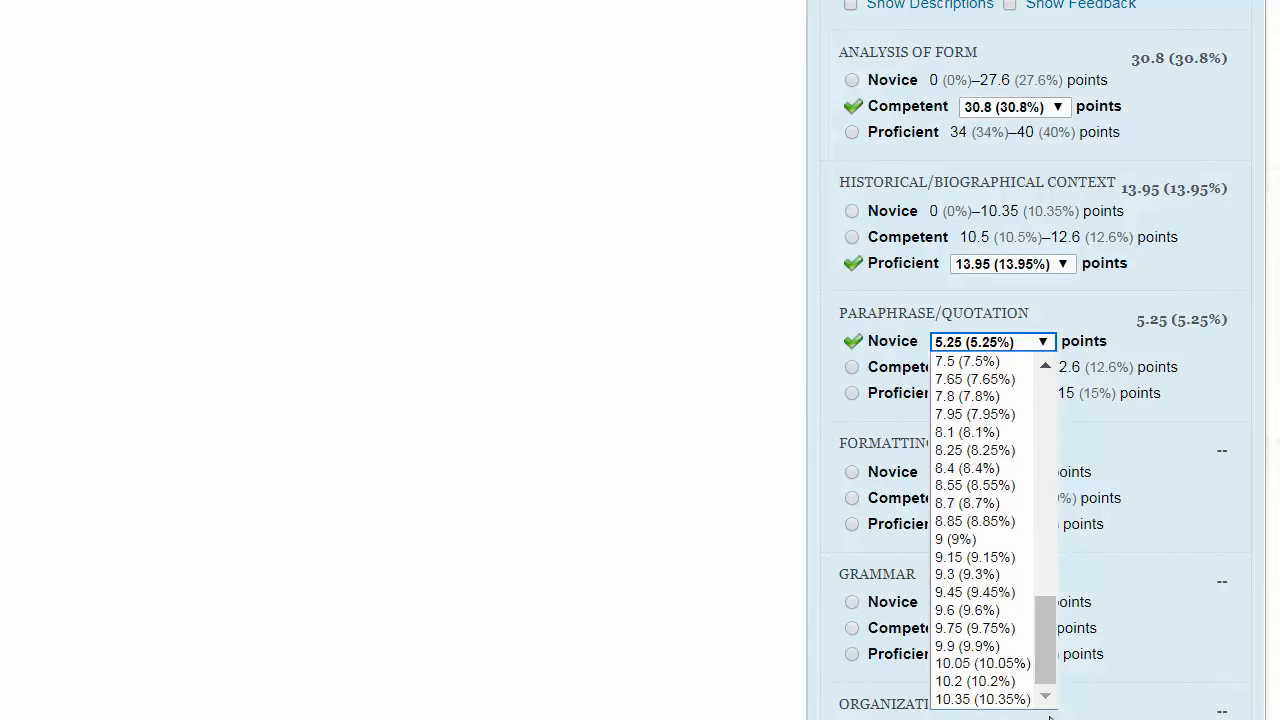
click(1000, 700)
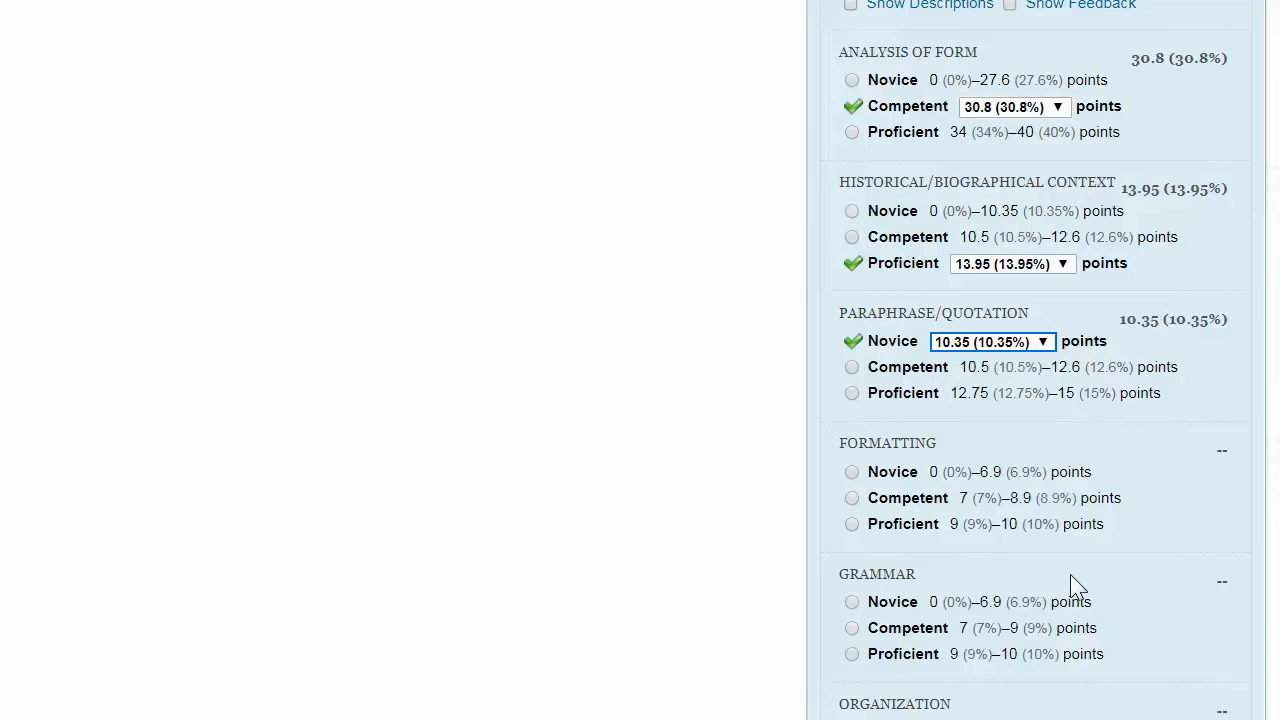
- Rate Formatting as Competent with 8.8 points and Grammar as Competent with 8.9 points
click(856, 494)
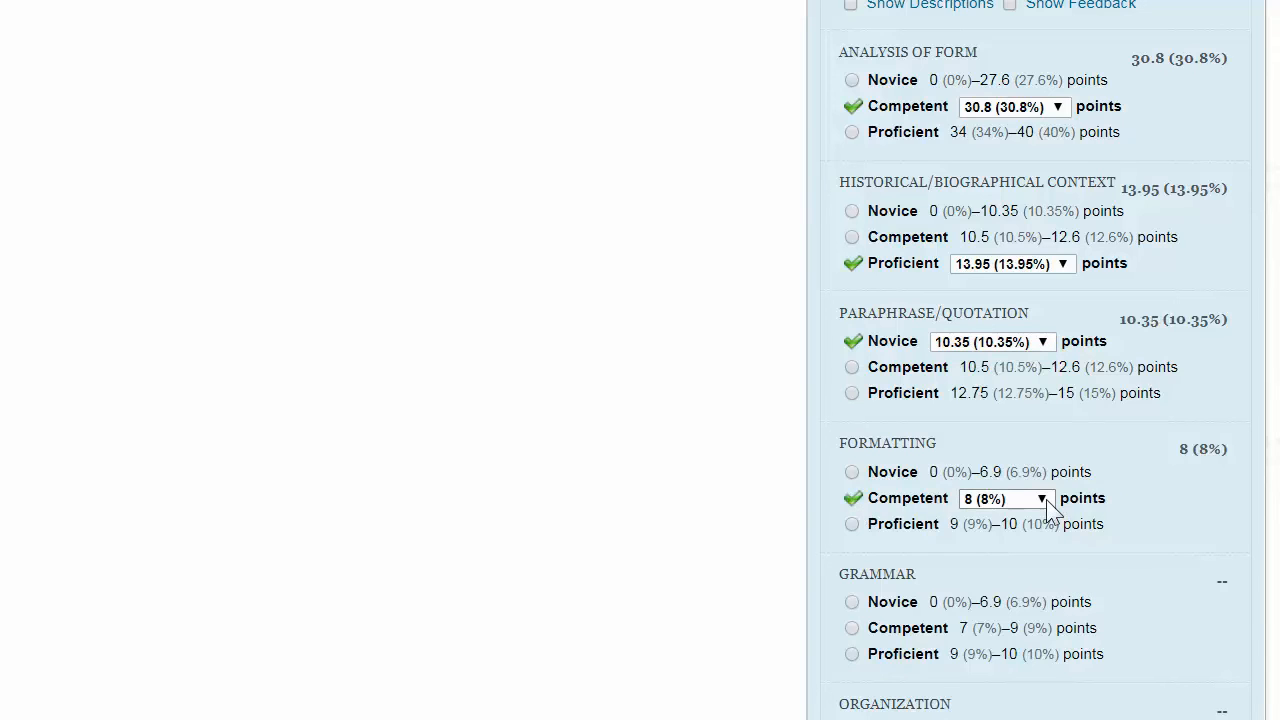
click(1046, 508)
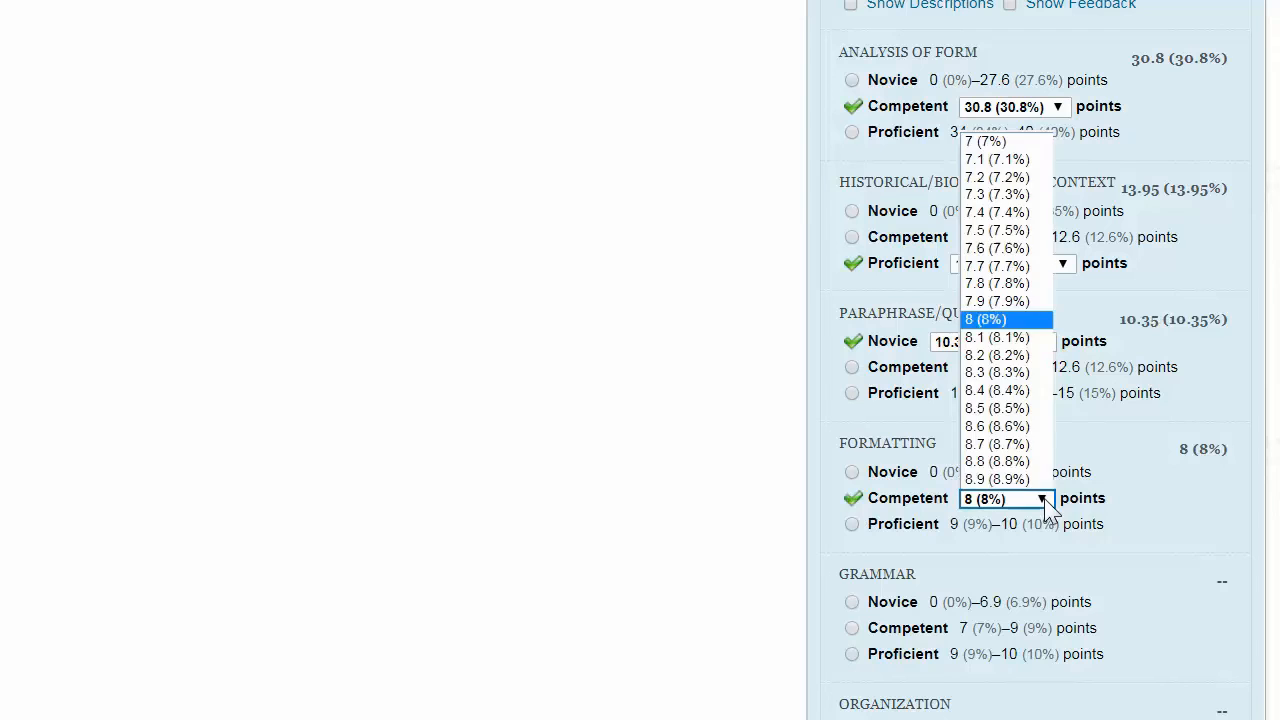
click(1000, 460)
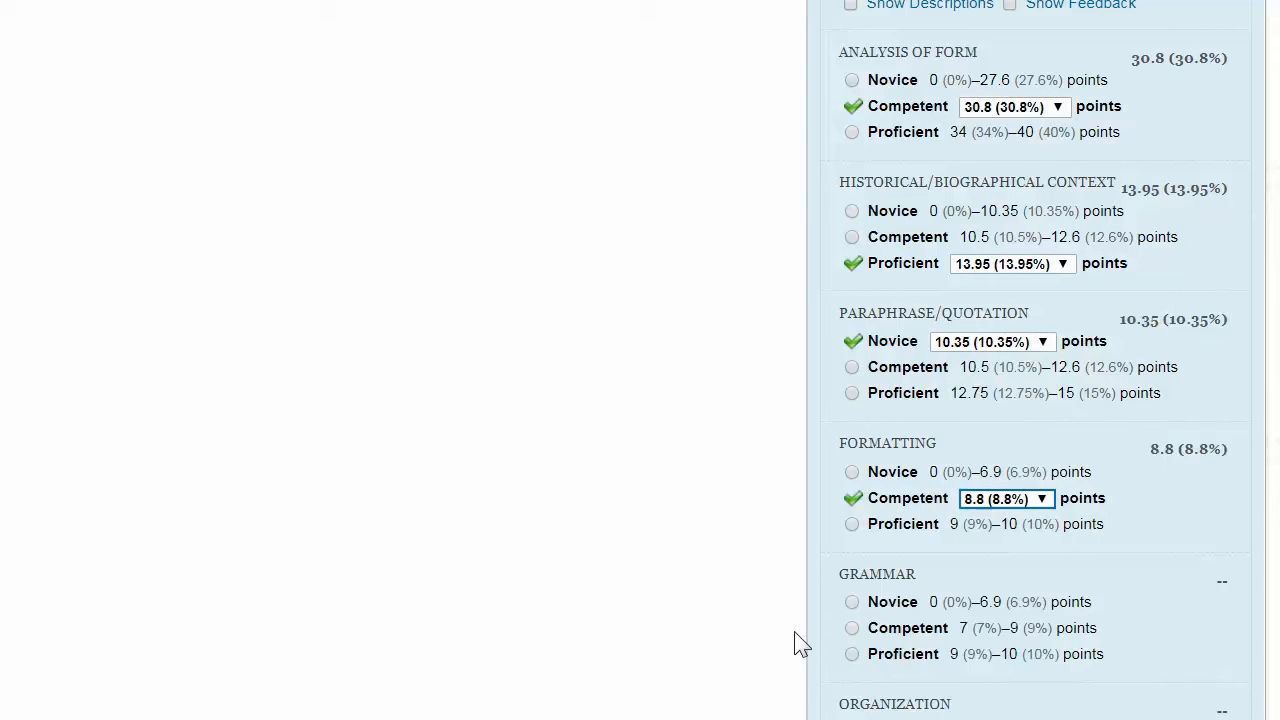
click(855, 629)
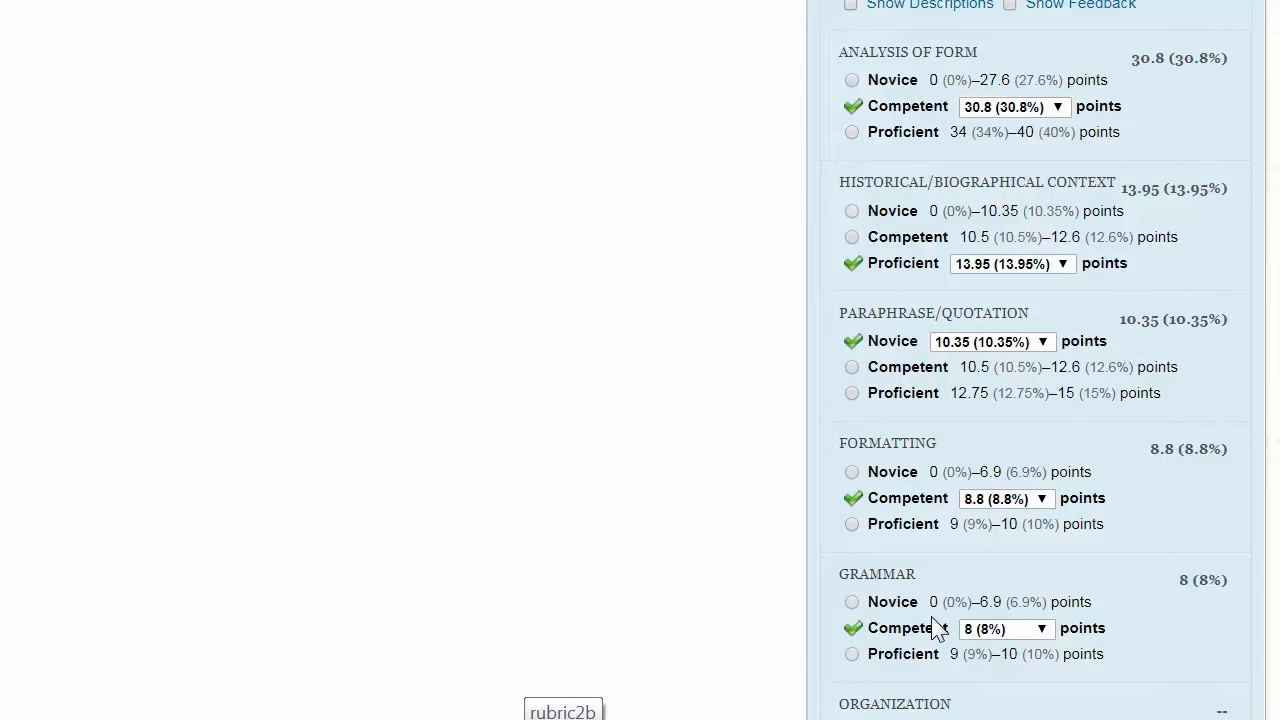
click(1046, 630)
click(998, 609)
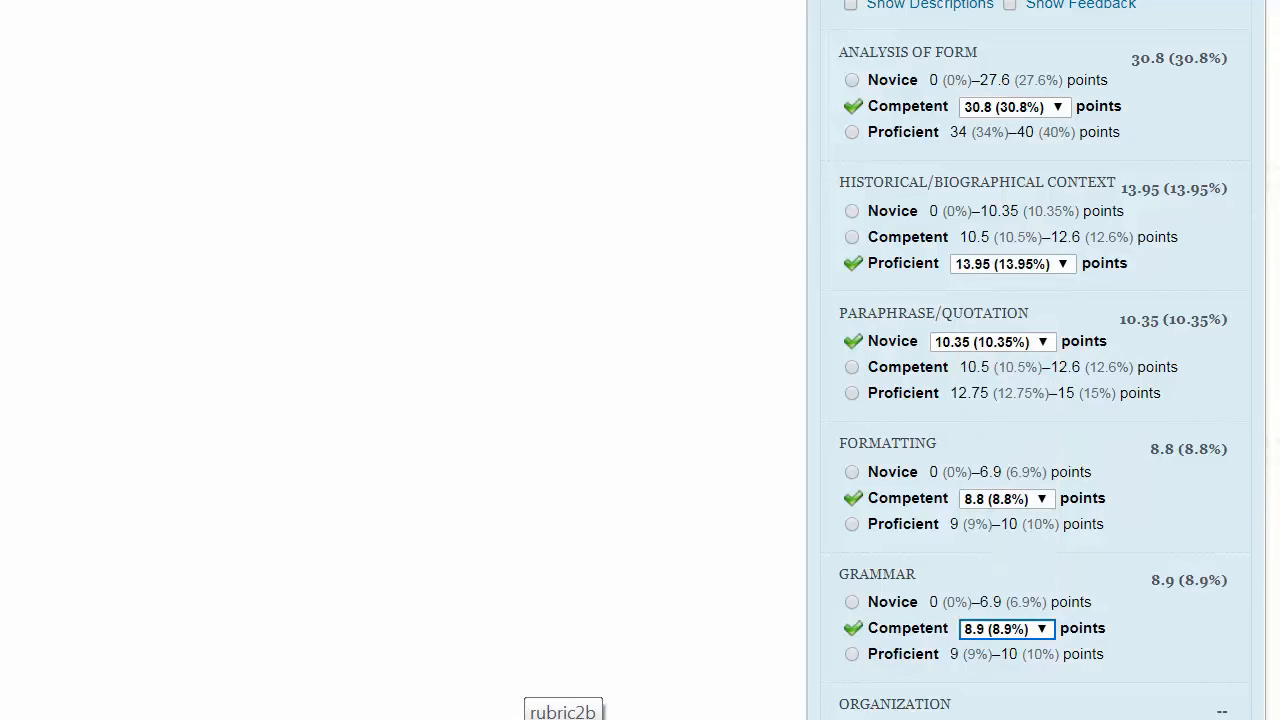
- Rate the Organization criterion as Proficient with 10 points
scroll(1225, 572, down, 2)
scroll(1214, 540, down, 3)
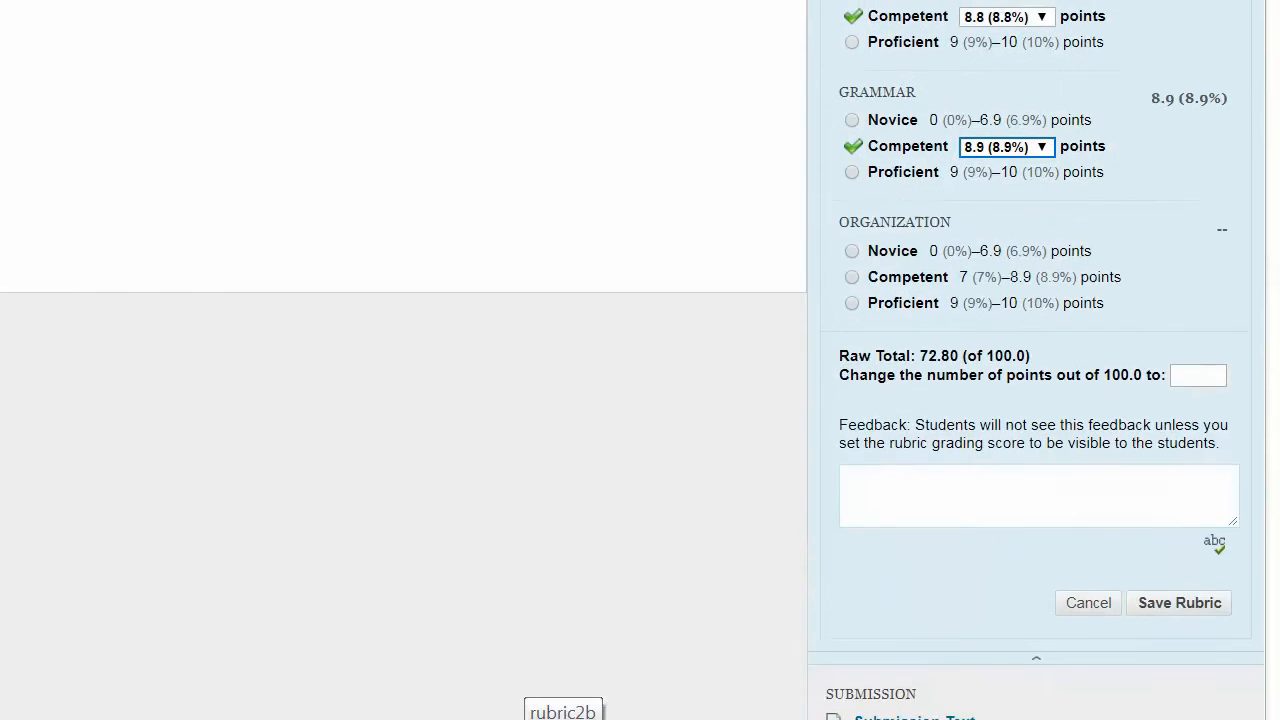
click(862, 306)
click(1030, 299)
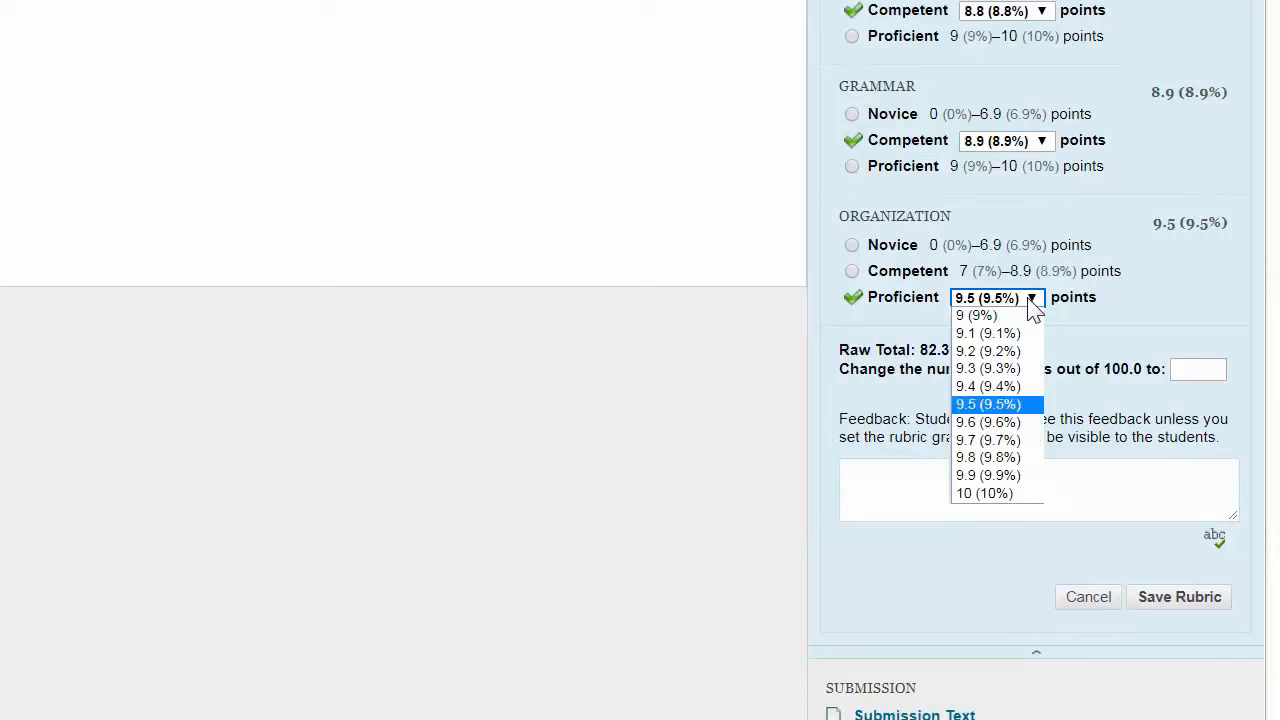
click(1020, 493)
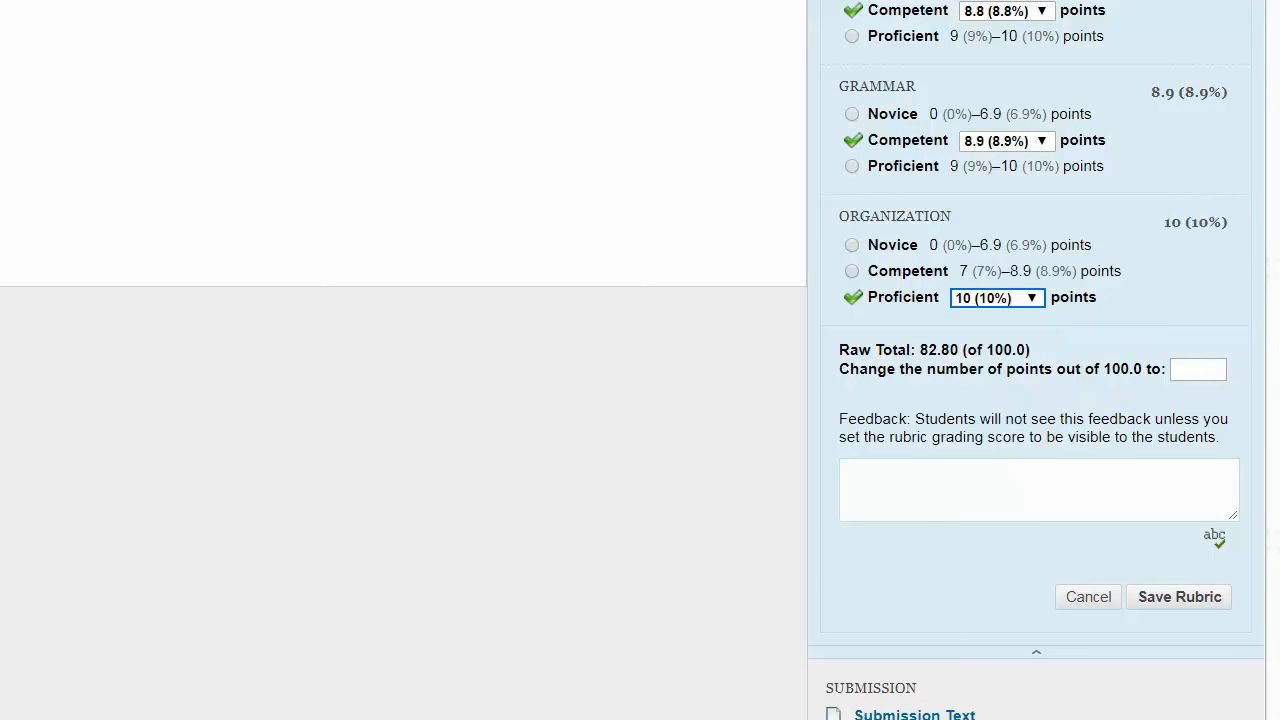